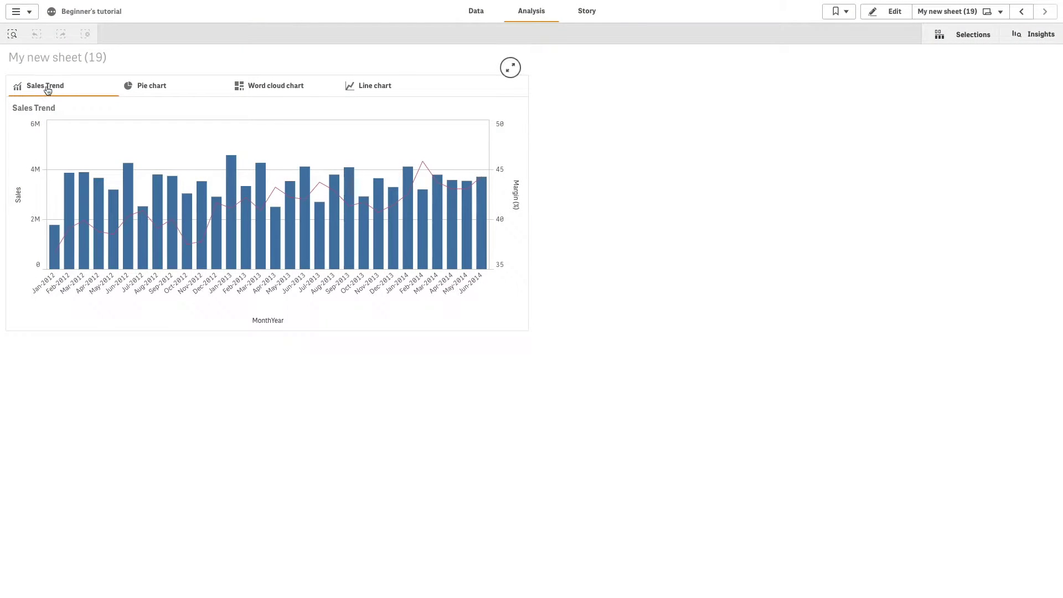
View the Sales per region donut, the word cloud and the Quarterly Trend line chart tabs in turn.
left_click(169, 87)
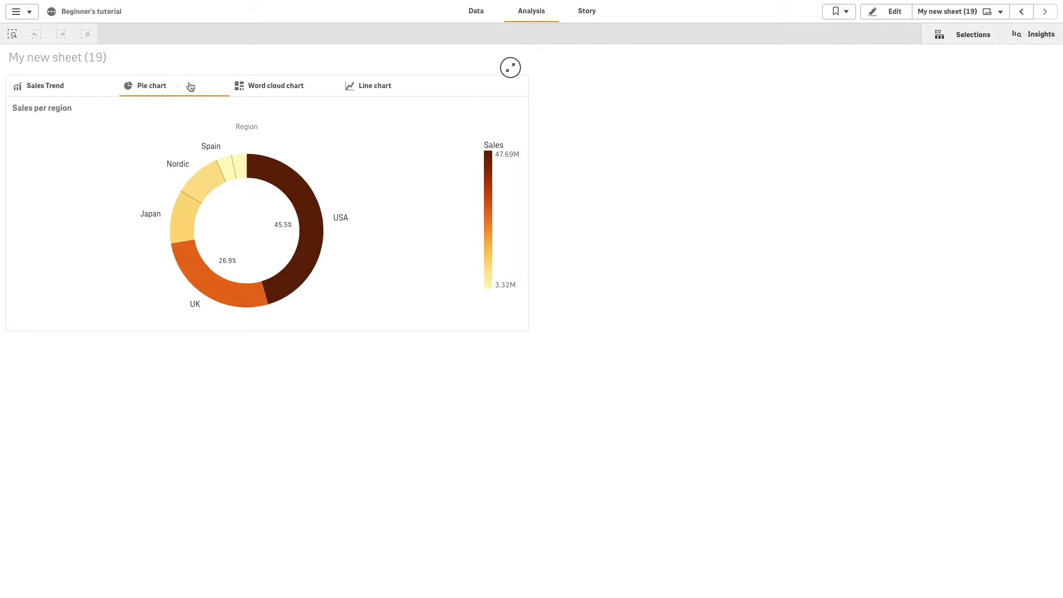
left_click(250, 89)
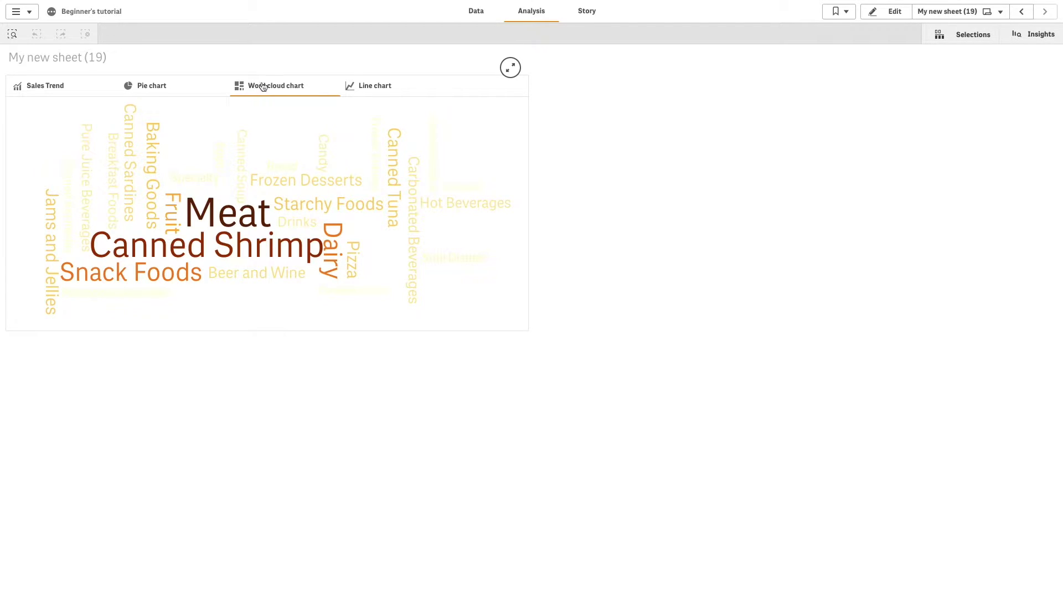
left_click(376, 93)
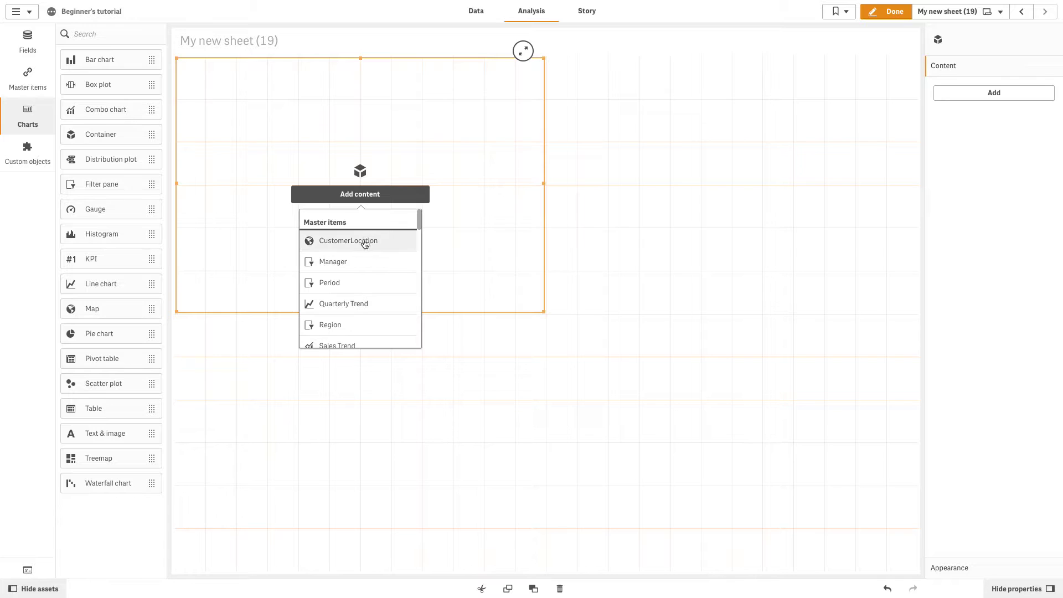
Place the Sales Trend master item in the container as its first tab.
left_click(344, 346)
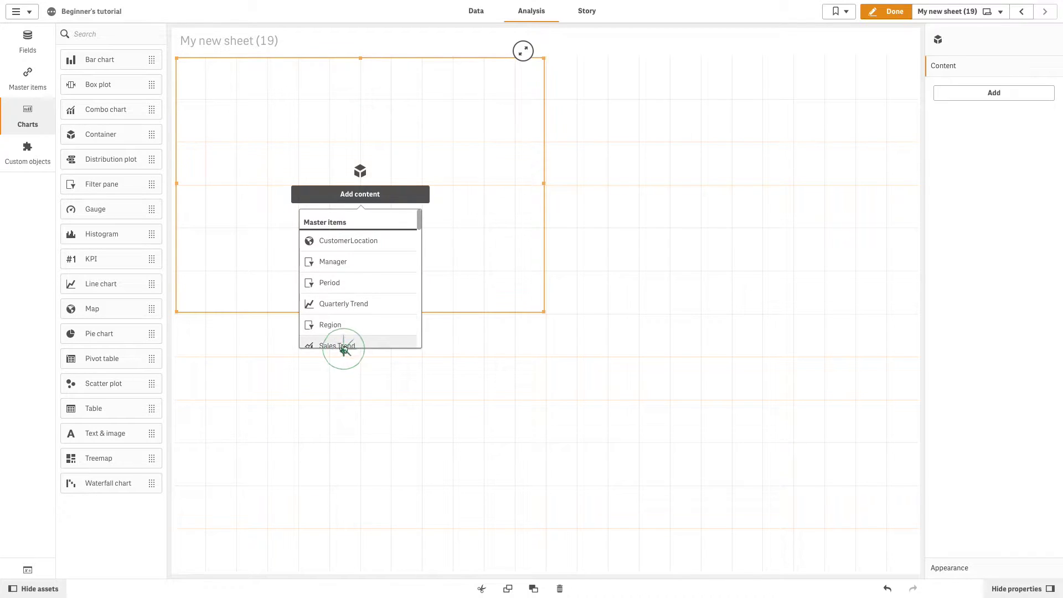
left_click(334, 204)
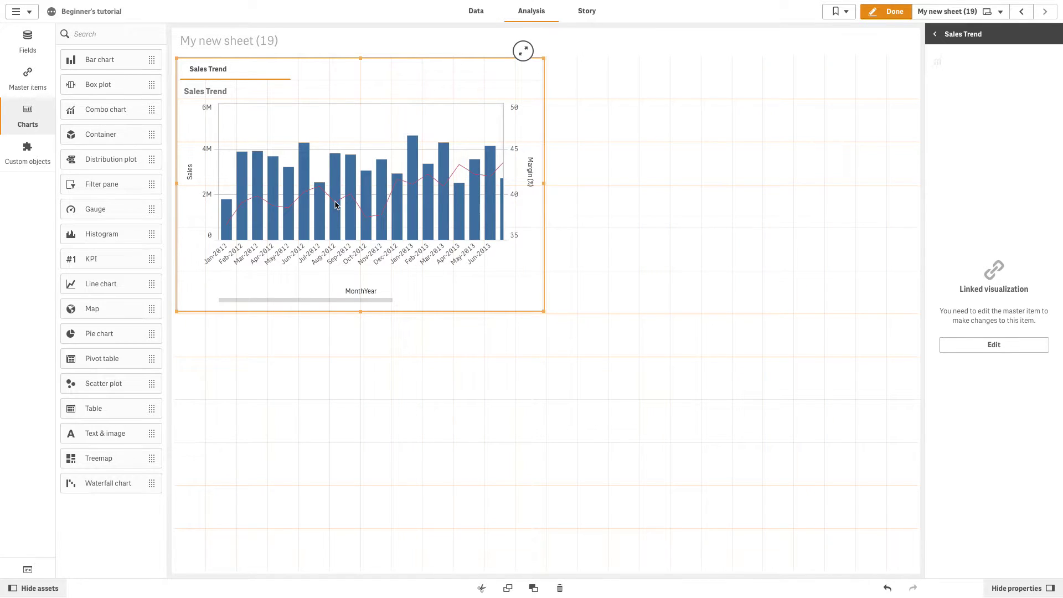
left_click(935, 34)
left_click(1004, 117)
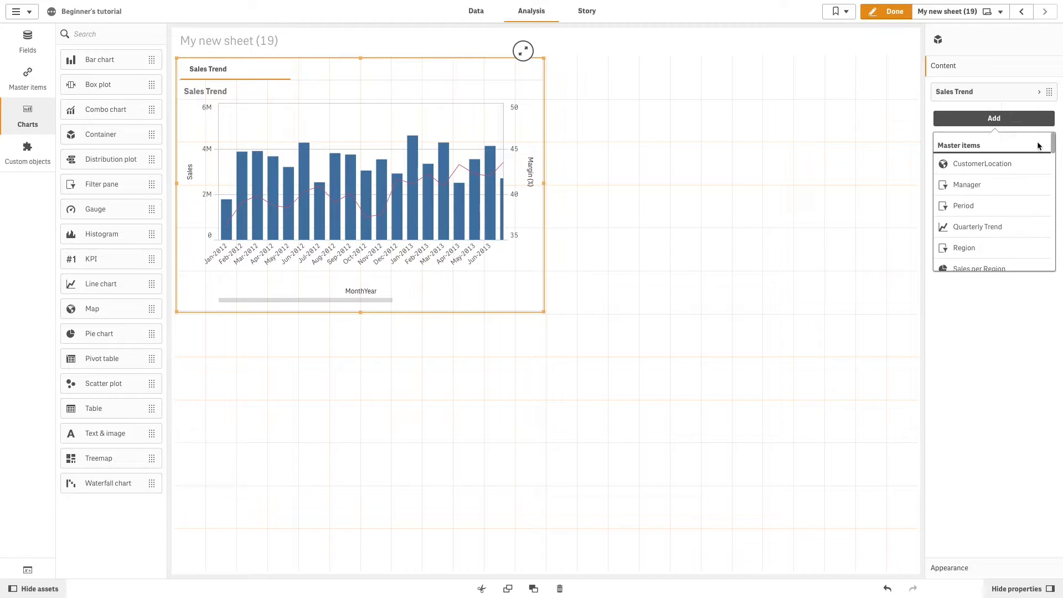
left_click_drag(1054, 144, 1052, 195)
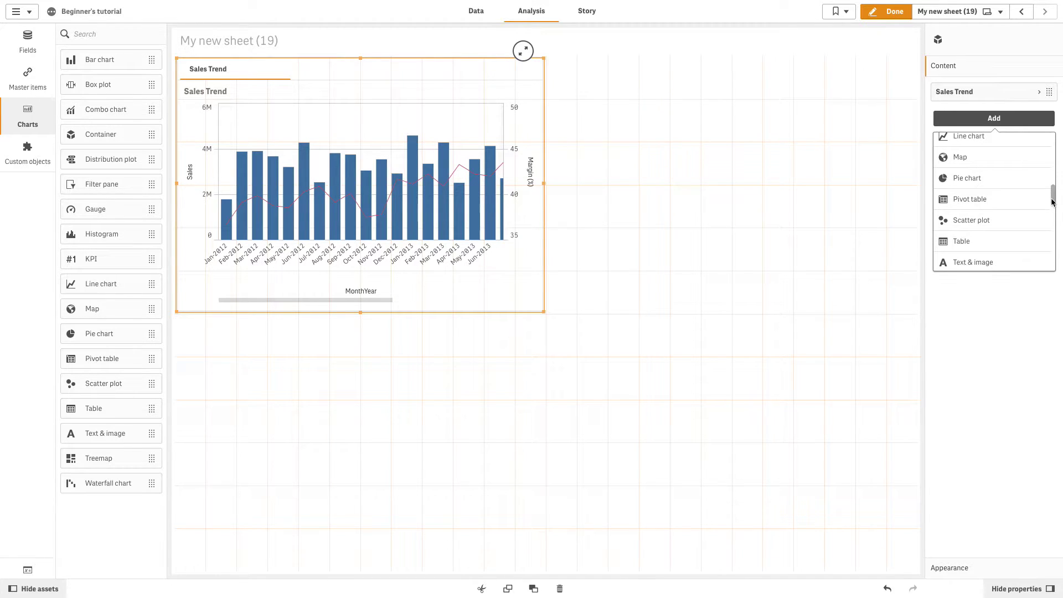
Add a pie chart tab with Sales as the measure and Region as the dimension.
left_click(1013, 188)
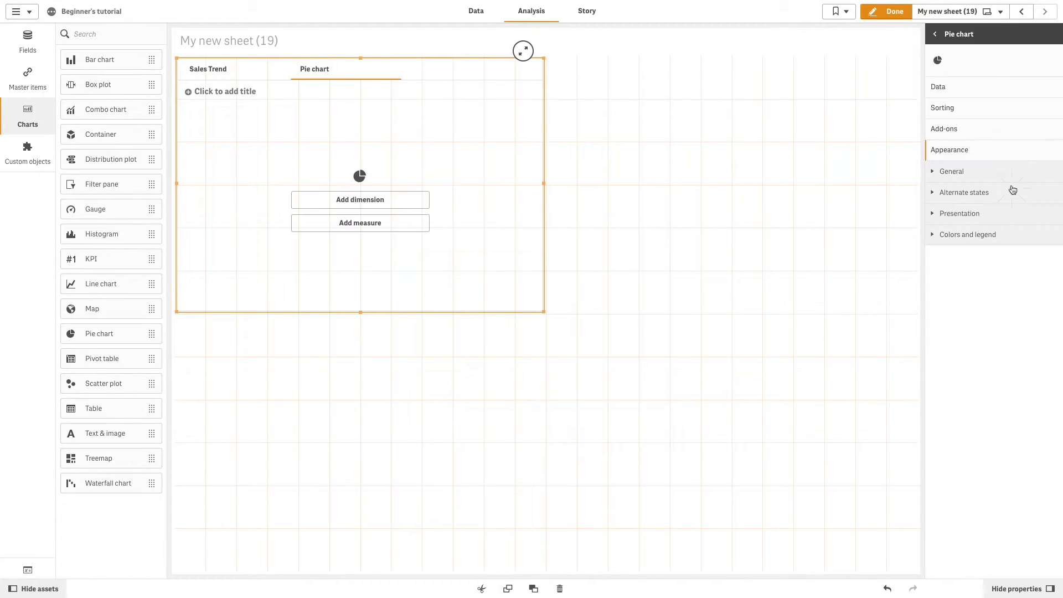
left_click(373, 224)
type("Sales")
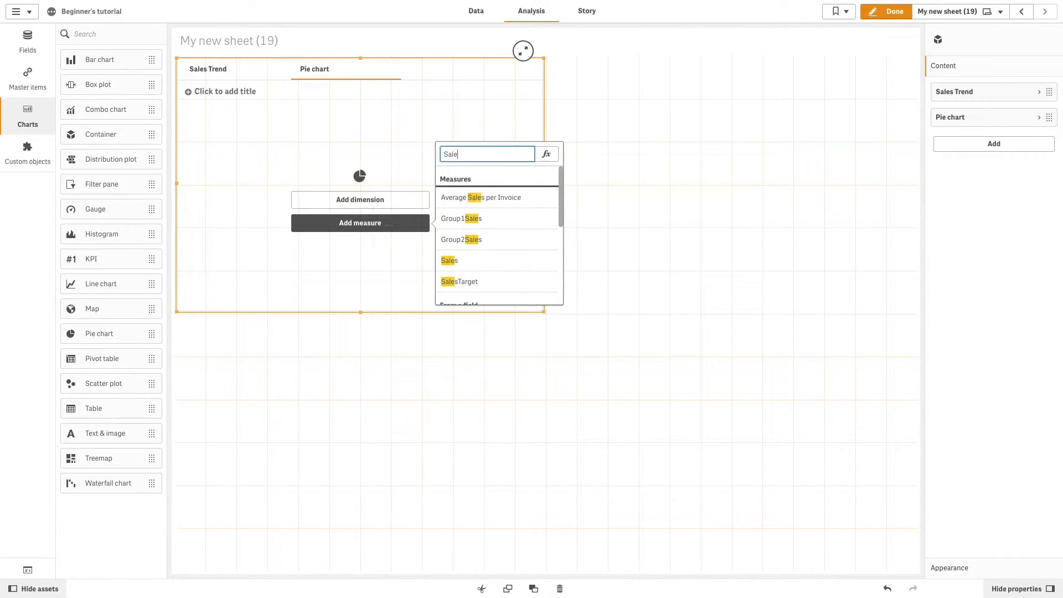
left_click(449, 260)
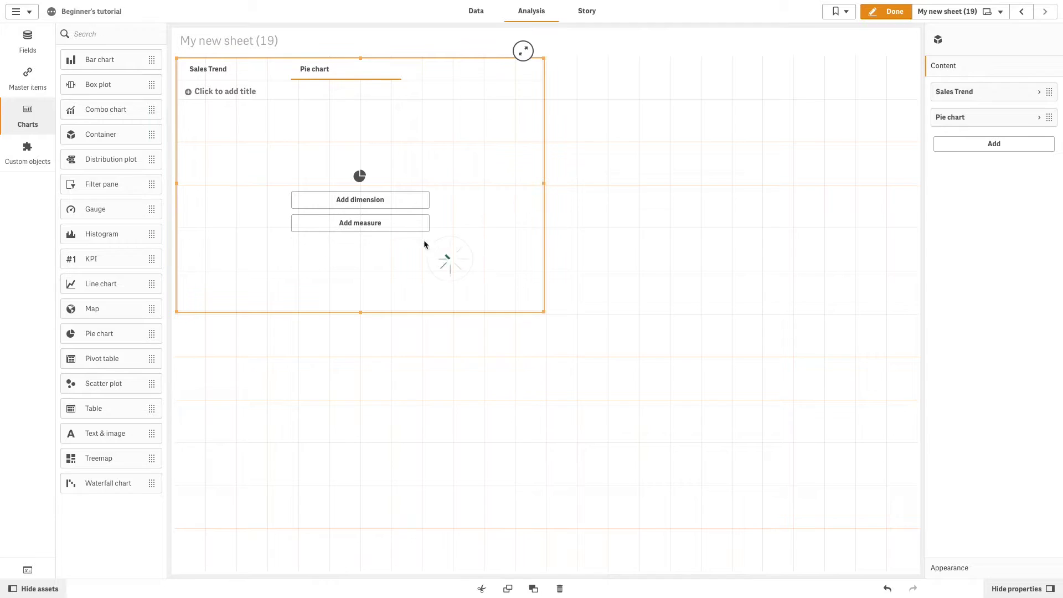
left_click(387, 202)
type("RE")
left_click(470, 215)
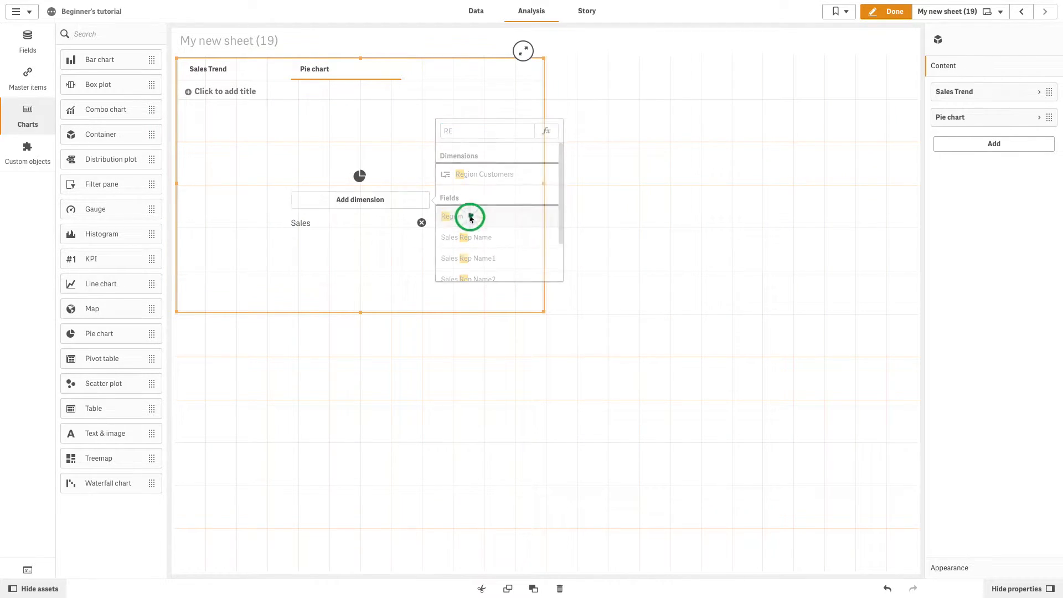
Make the pie chart a donut with custom colours by the Sales measure.
left_click(966, 118)
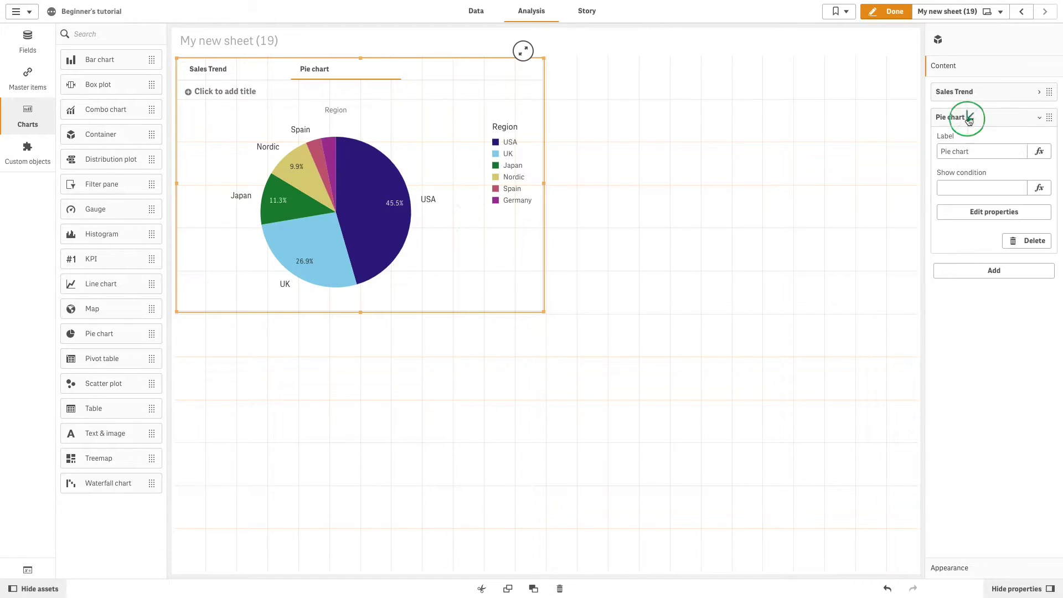
left_click(990, 216)
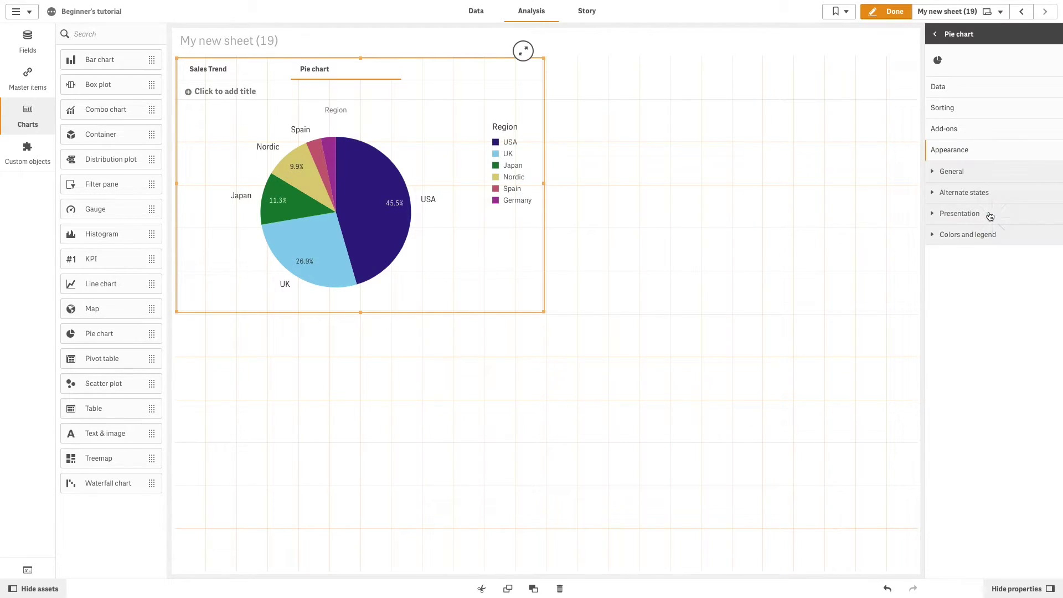
left_click(990, 216)
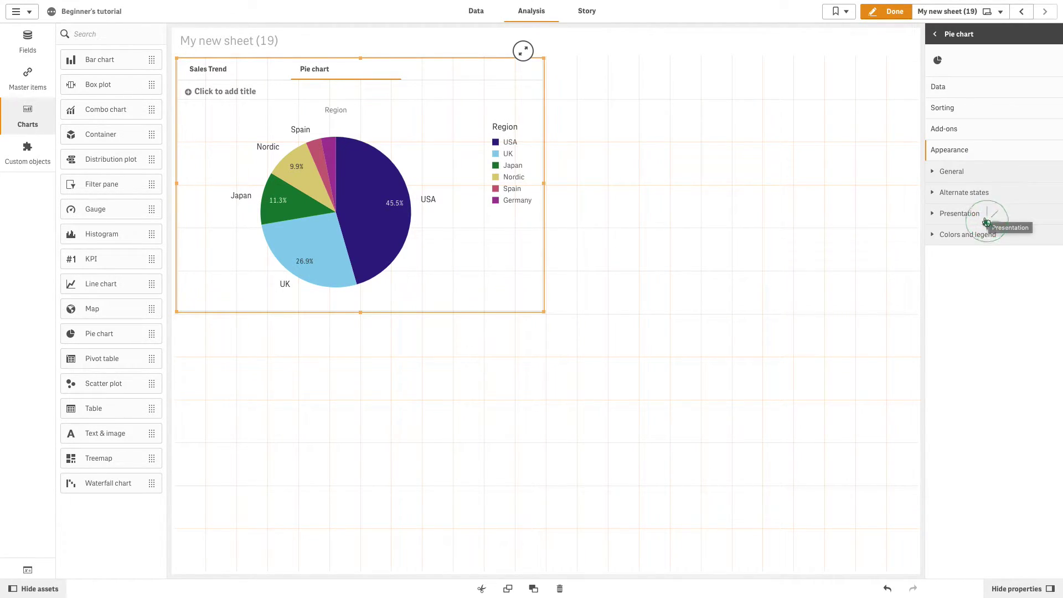
left_click(1026, 251)
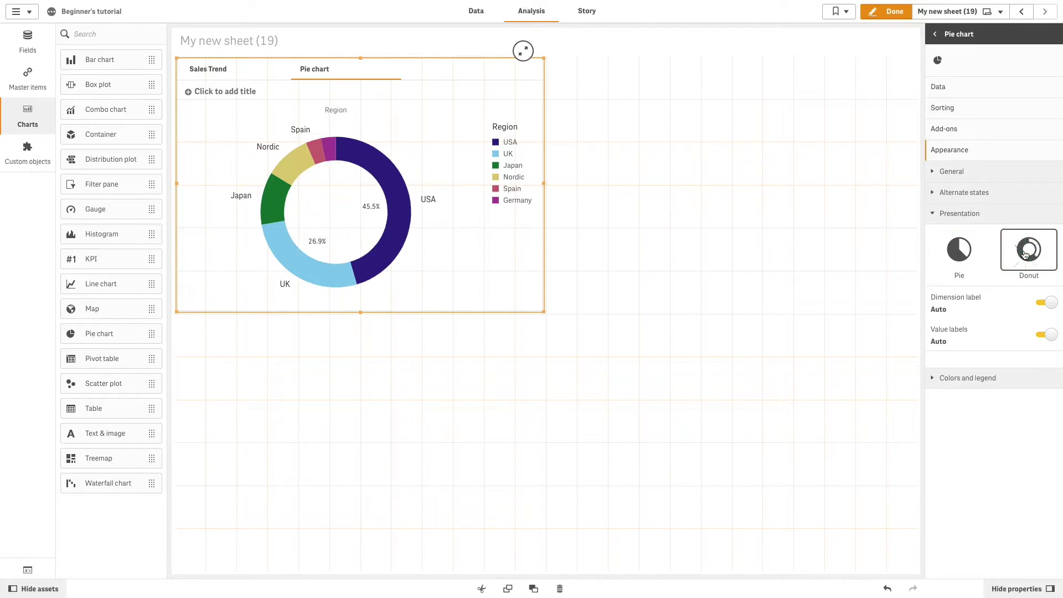
left_click(1006, 379)
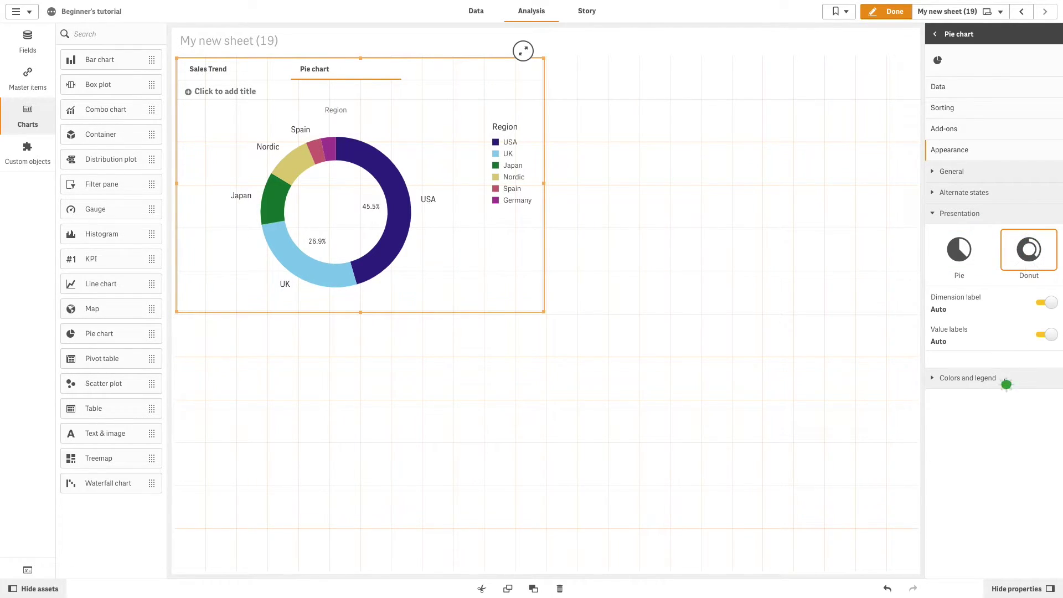
left_click(1048, 410)
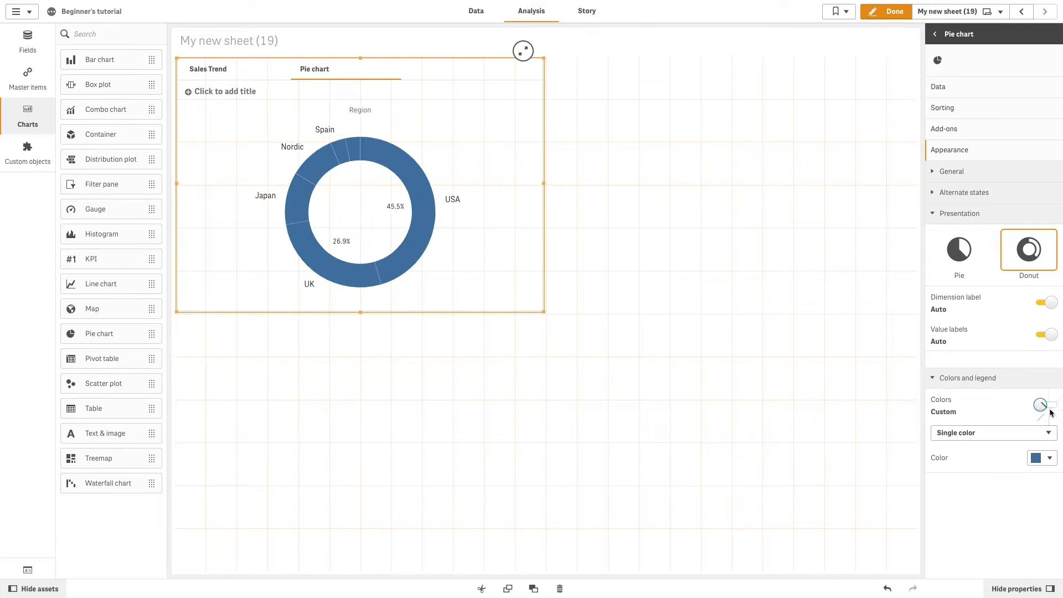
left_click(1038, 433)
left_click(1013, 452)
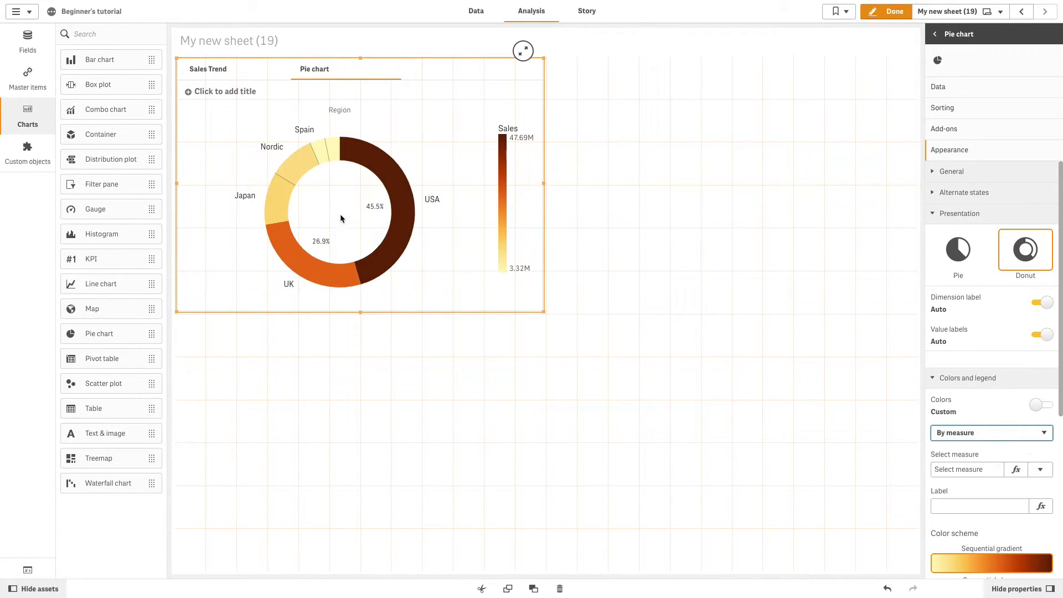
Title the donut chart 'Sales per region'.
left_click(232, 91)
type("Sales per region")
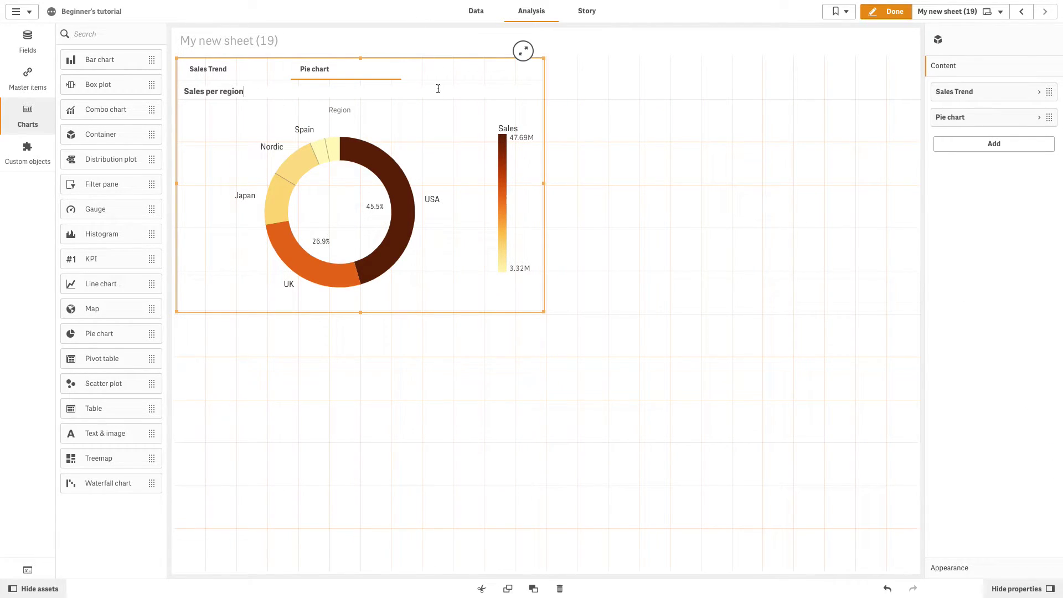
left_click(975, 144)
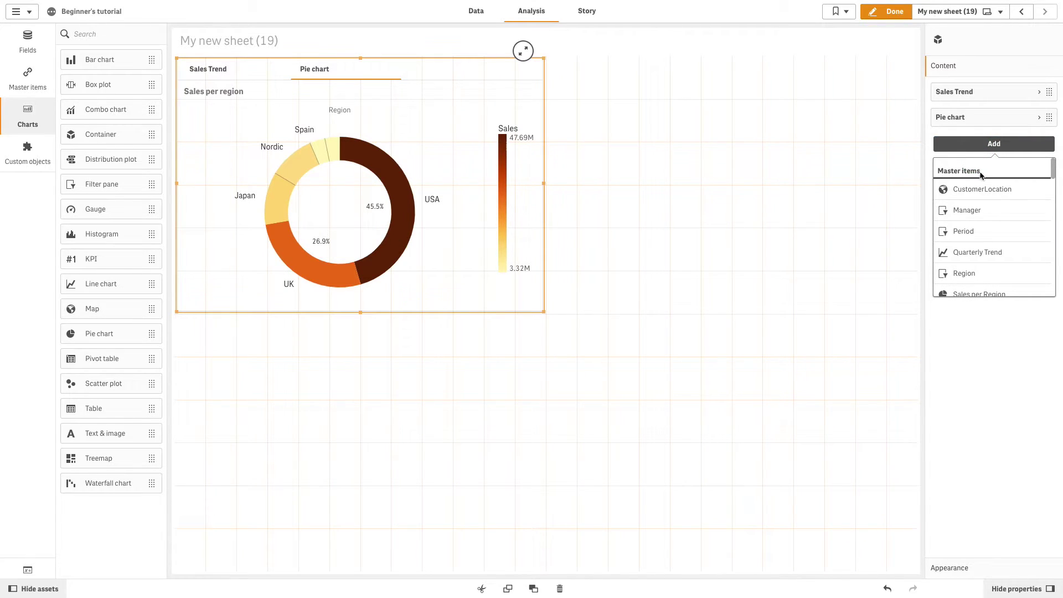
Add a word cloud chart tab using Sales as measure and Product Type as dimension.
left_click_drag(1053, 173, 1054, 290)
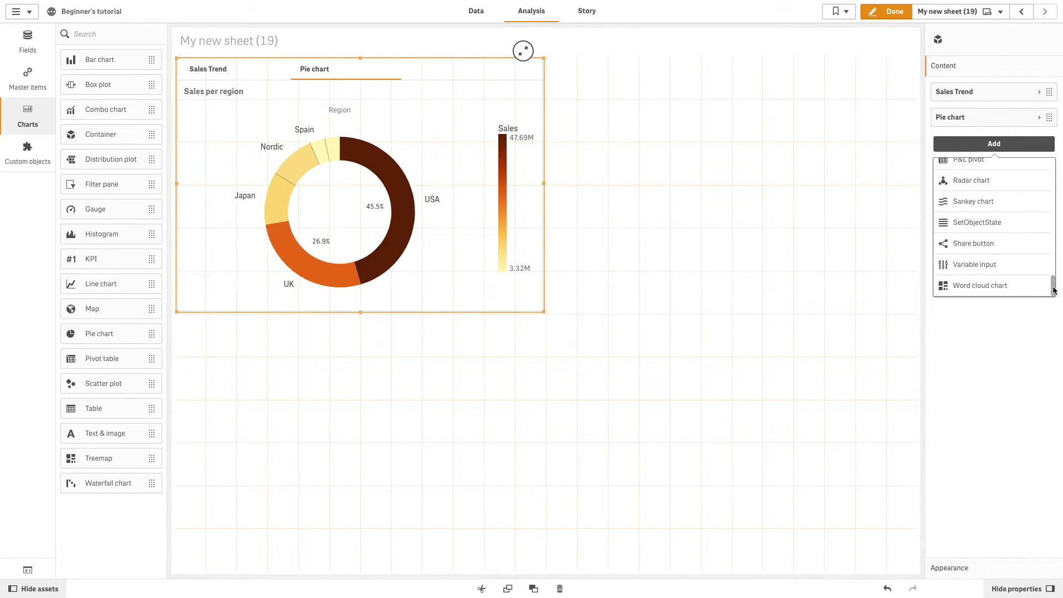
left_click(1004, 286)
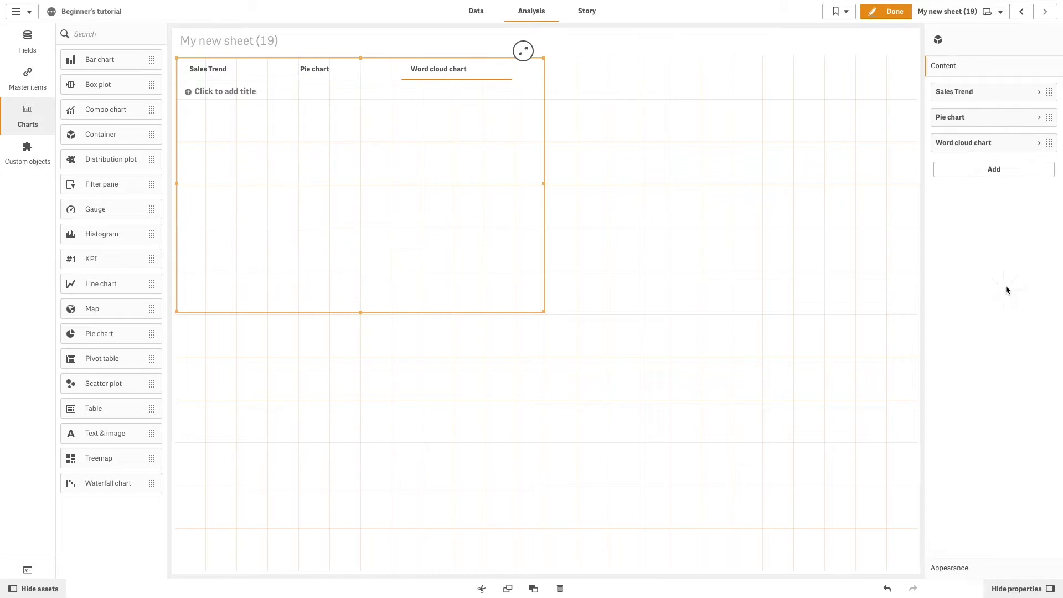
left_click(366, 223)
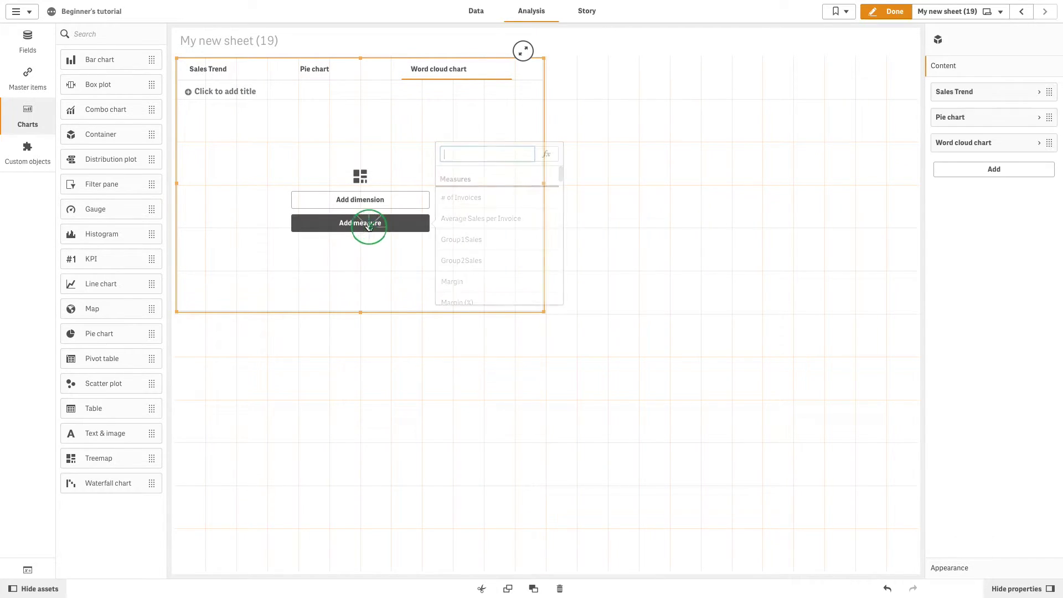
type("Sa")
left_click(505, 262)
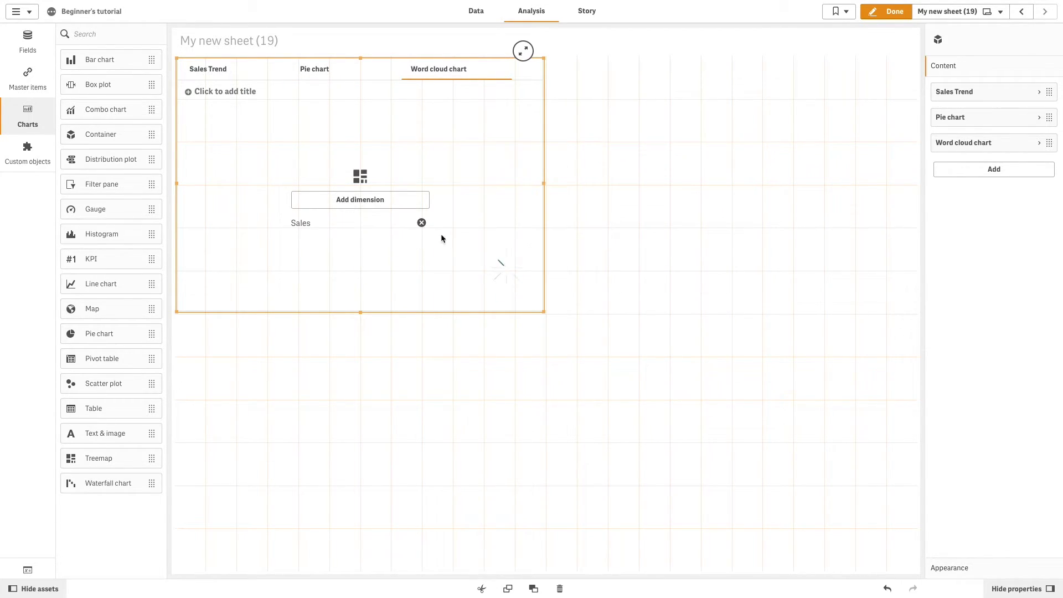
left_click(375, 200)
left_click(457, 195)
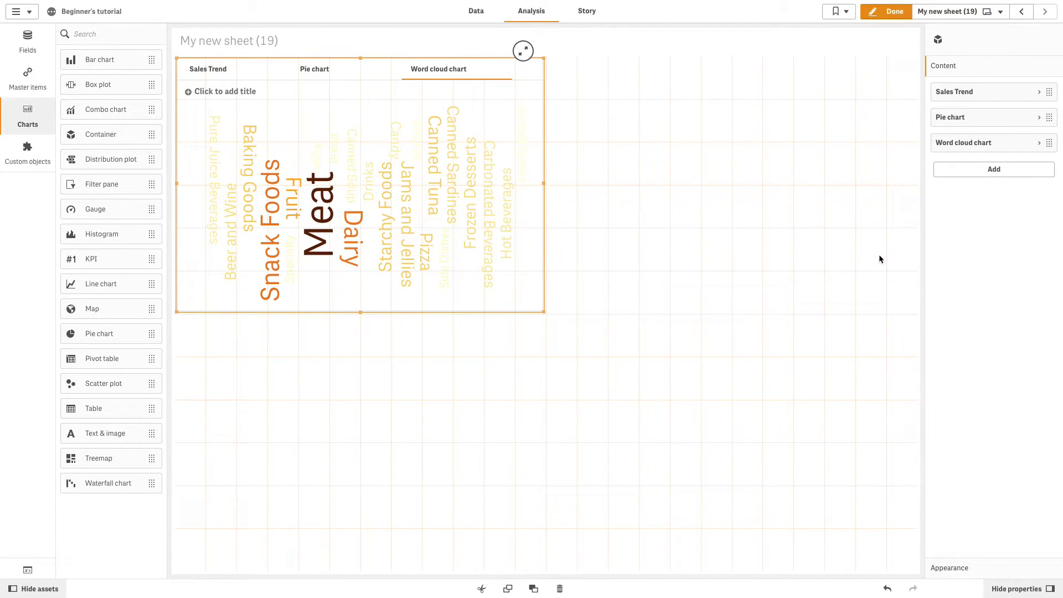
Set the word cloud's Start Angle under Appearance > Design to 0.
left_click(984, 145)
left_click(983, 243)
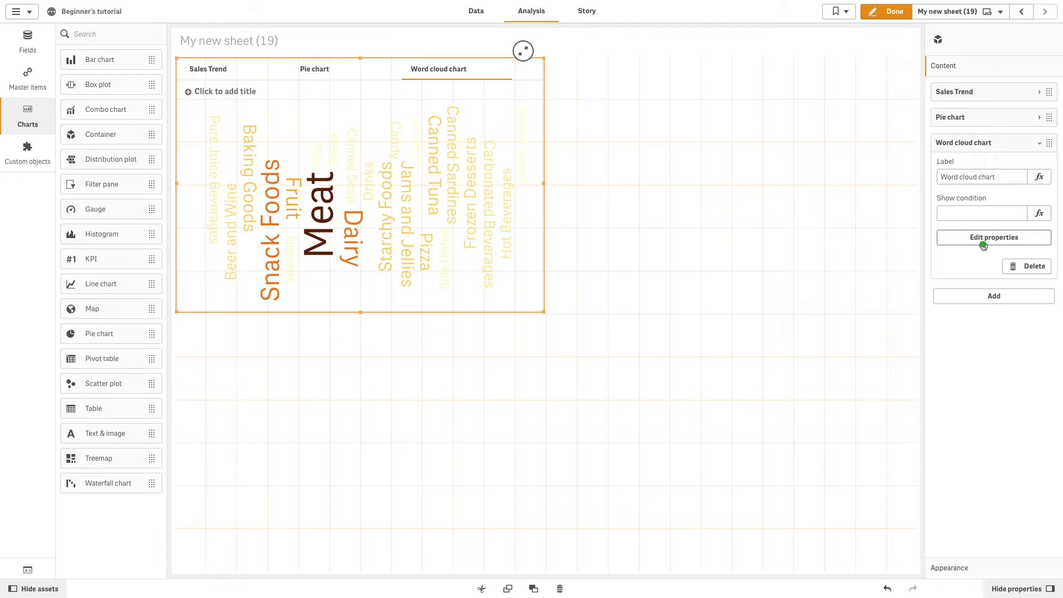
left_click(972, 566)
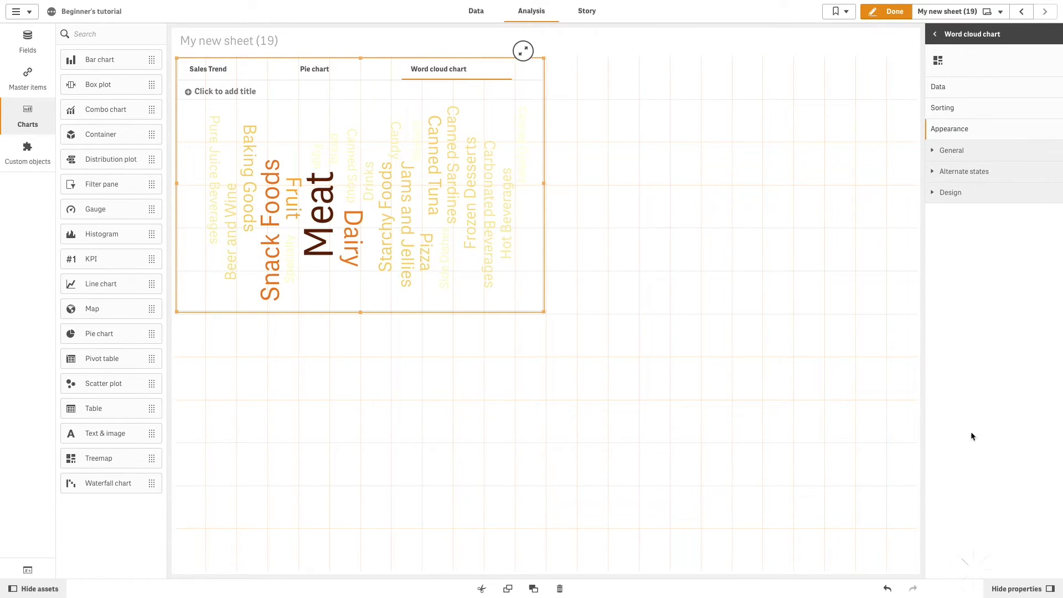
left_click(976, 197)
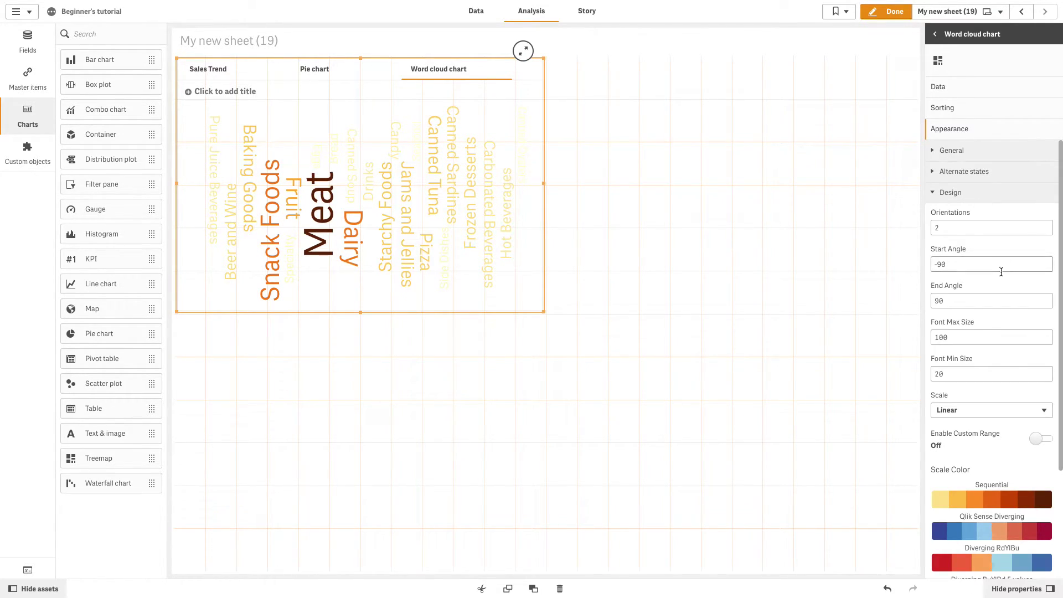
double_click(956, 265)
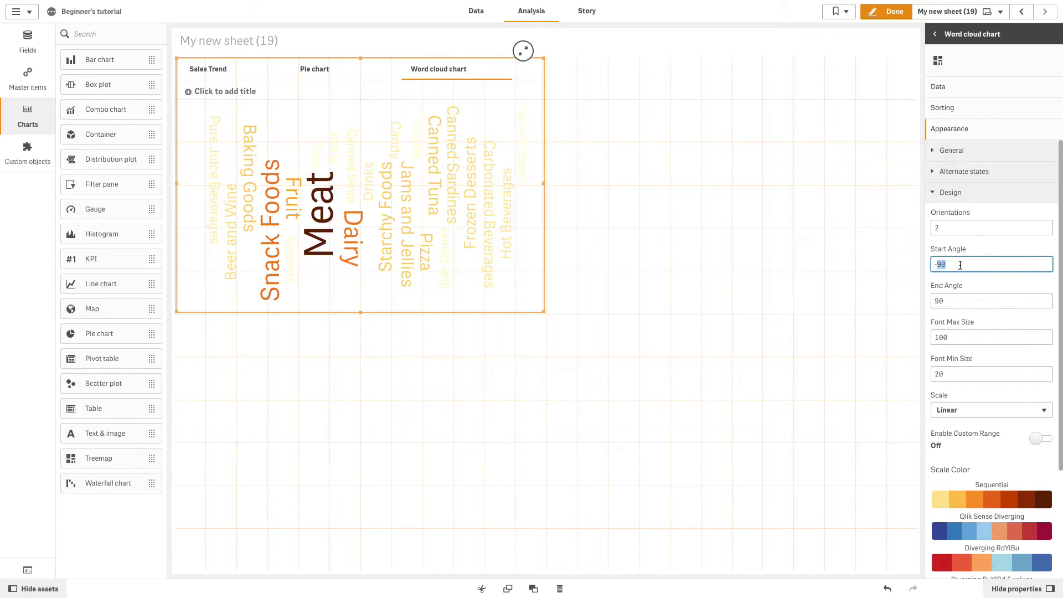
type("0")
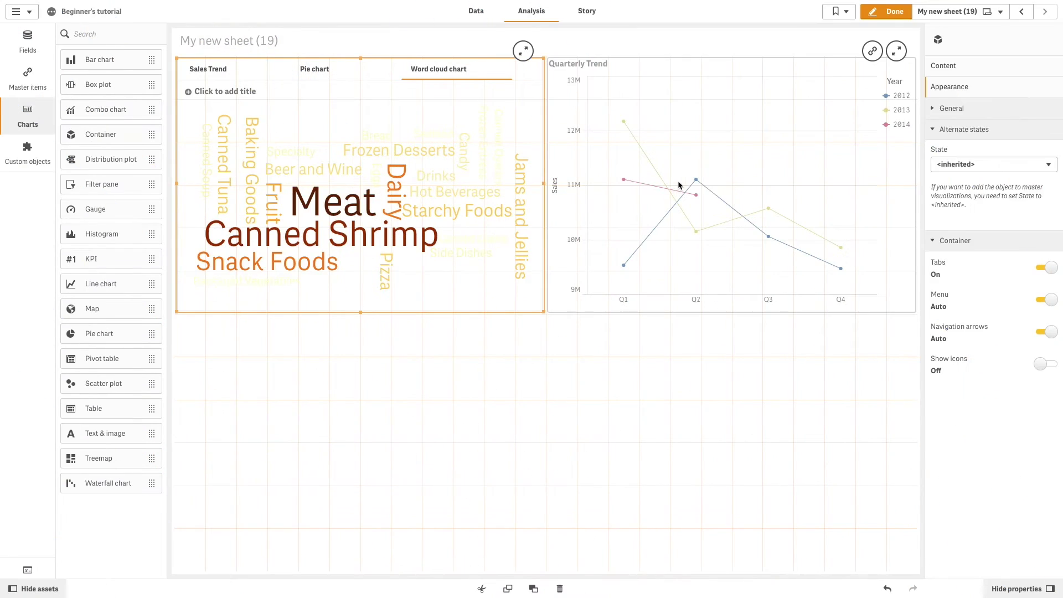
Drag the Quarterly Trend line chart in as a fourth tab and switch on tab icons.
left_click(719, 183)
left_click_drag(725, 179, 456, 158)
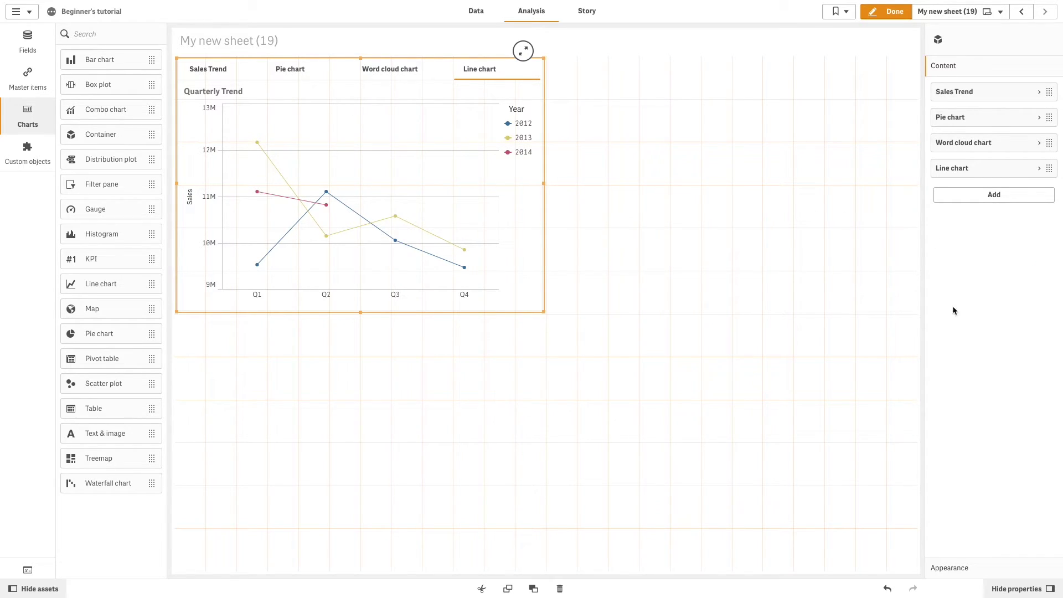
left_click(971, 570)
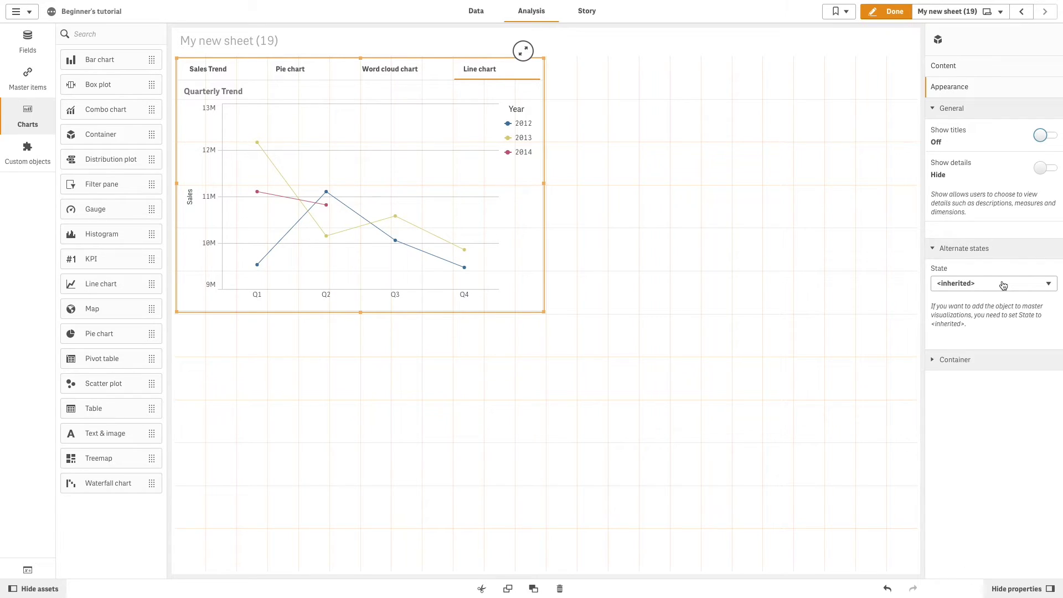
left_click(978, 358)
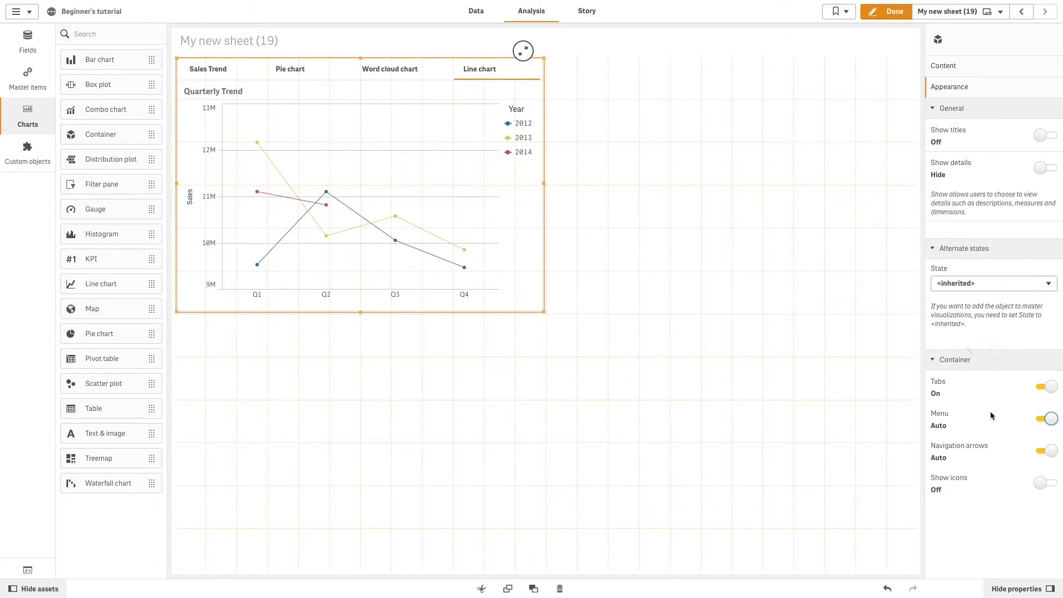
left_click(1046, 483)
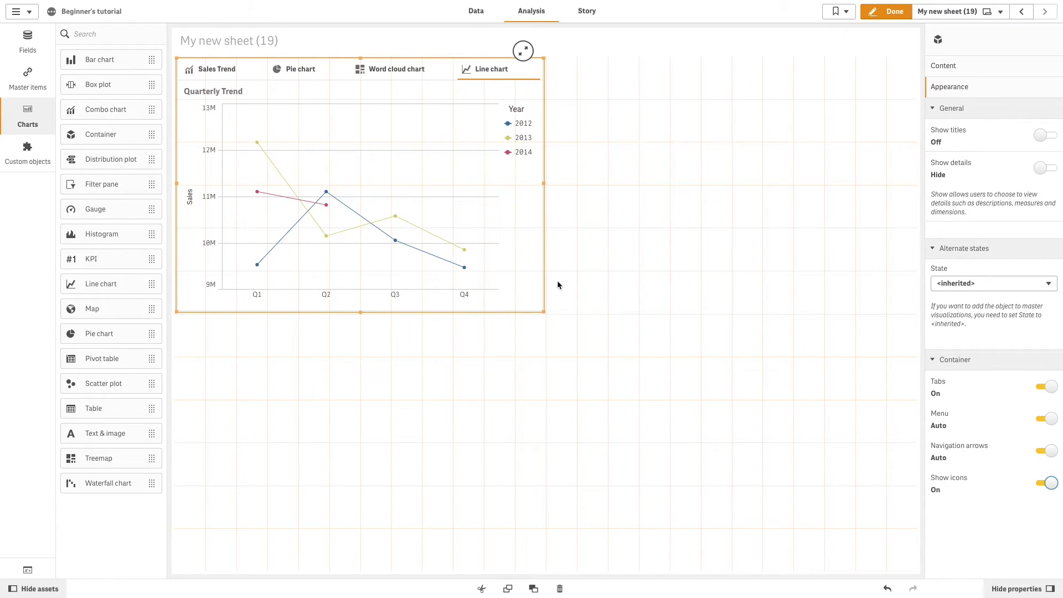
Give the Pie chart tab the show condition =count(distinct Region) >1 and finish editing.
left_click(310, 70)
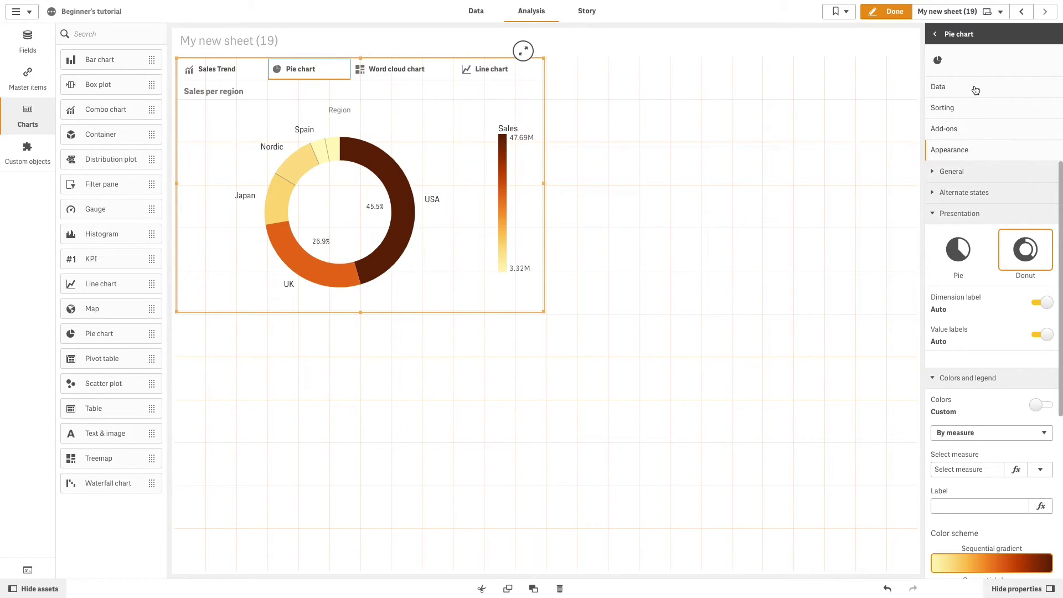
left_click(935, 34)
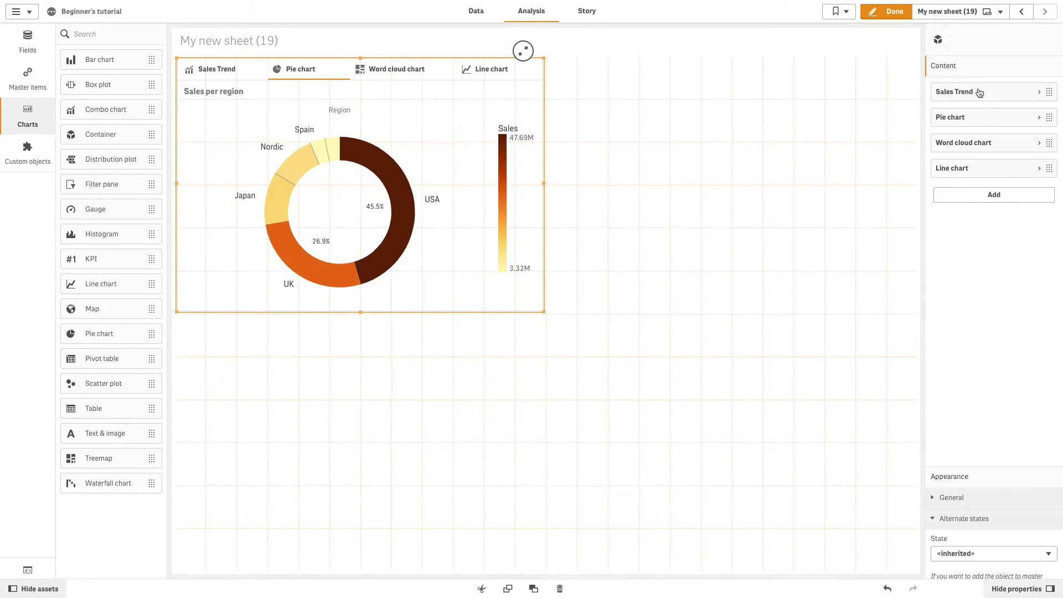
left_click(1000, 123)
left_click(984, 191)
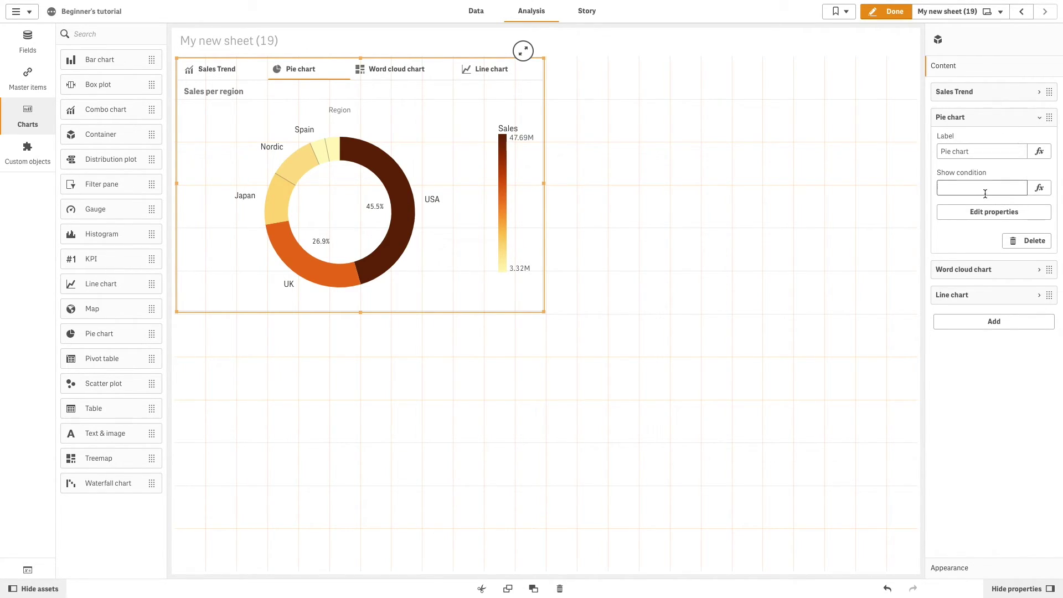
left_click(1039, 188)
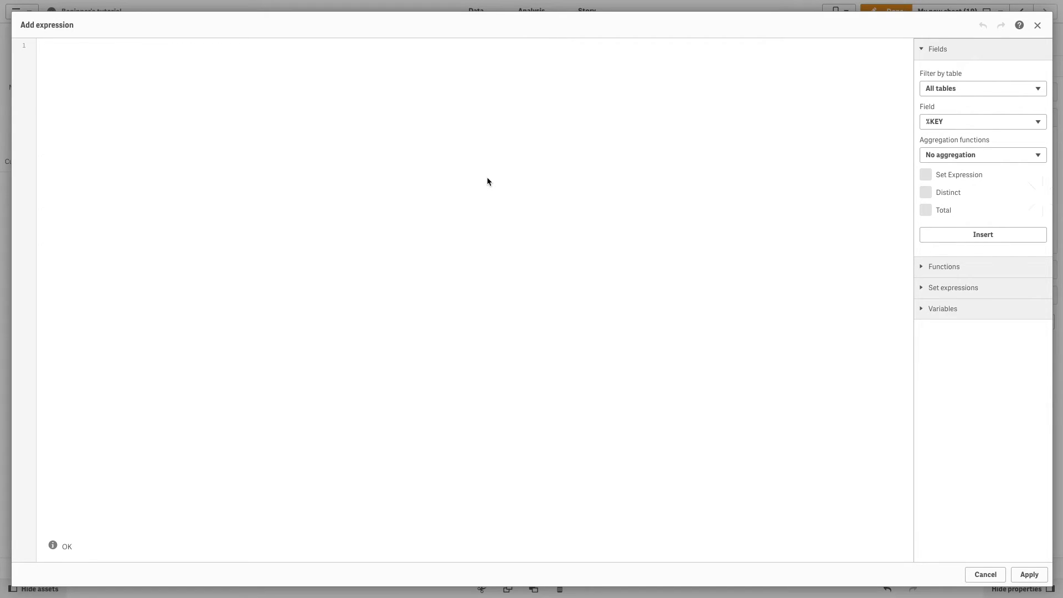
type("count")
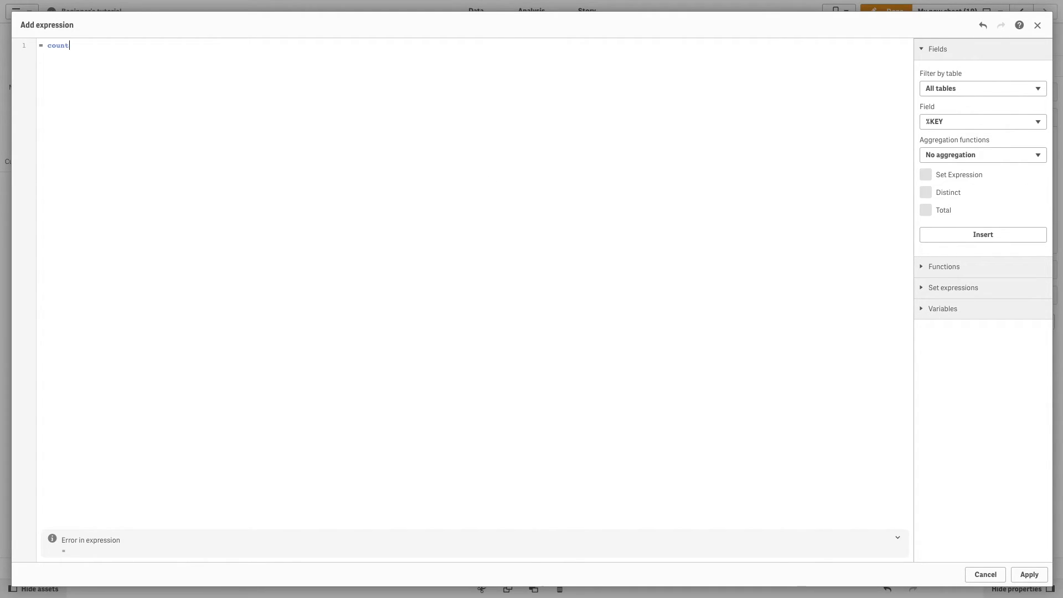
type(" (distin")
left_click(95, 59)
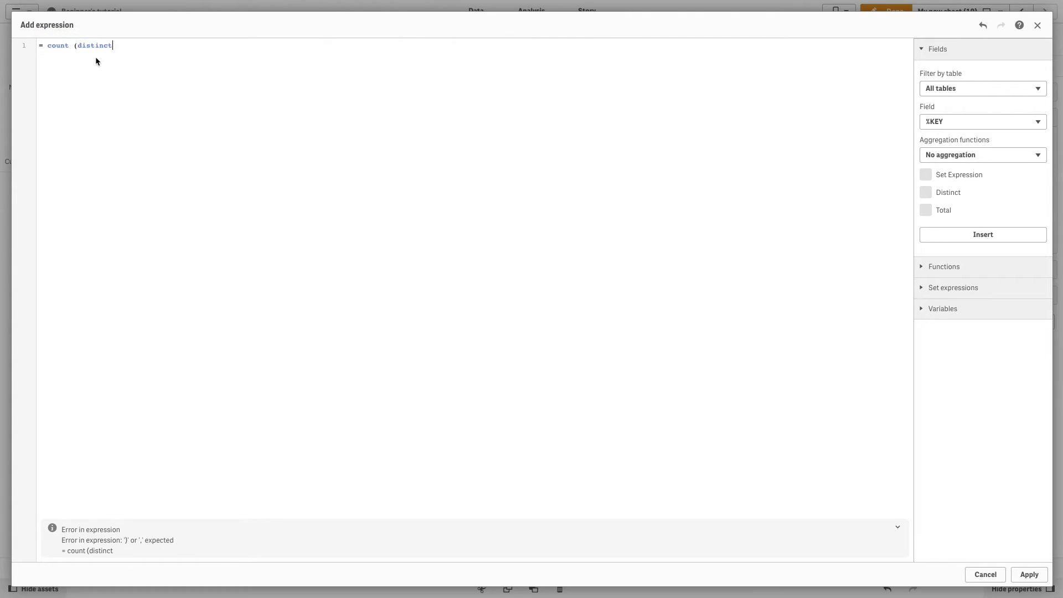
type("Region")
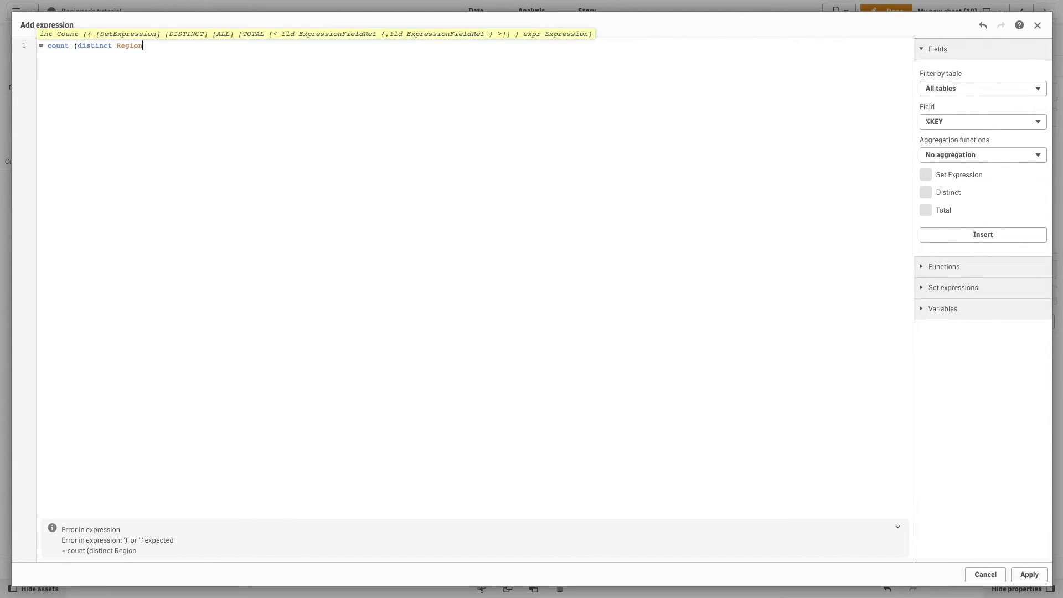
type(") >1")
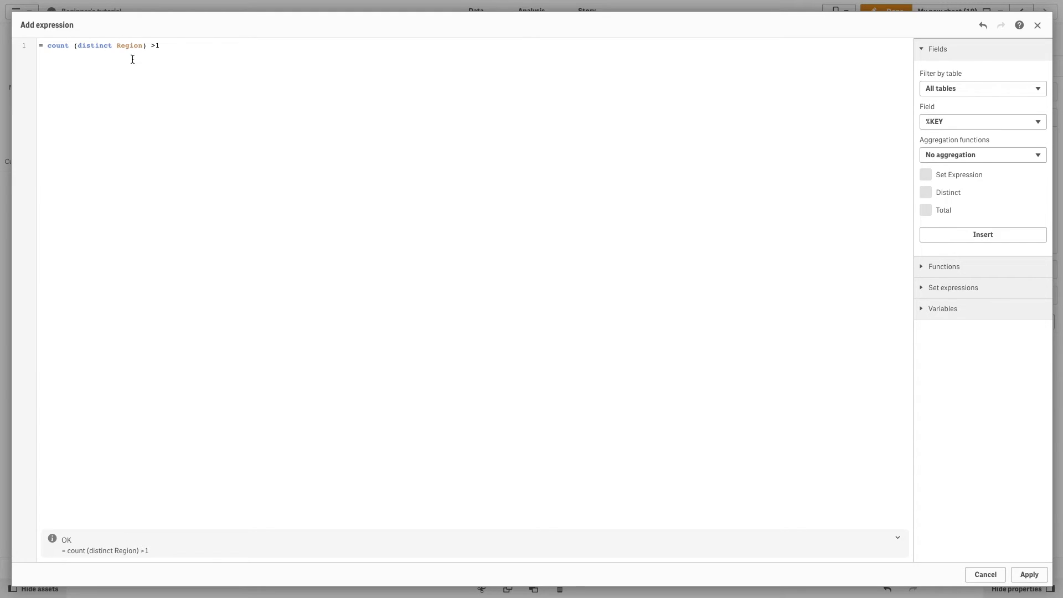
left_click(1029, 574)
left_click(899, 17)
Select Japan and USA as Regions via smart search and open the reappeared Pie chart tab.
left_click(13, 34)
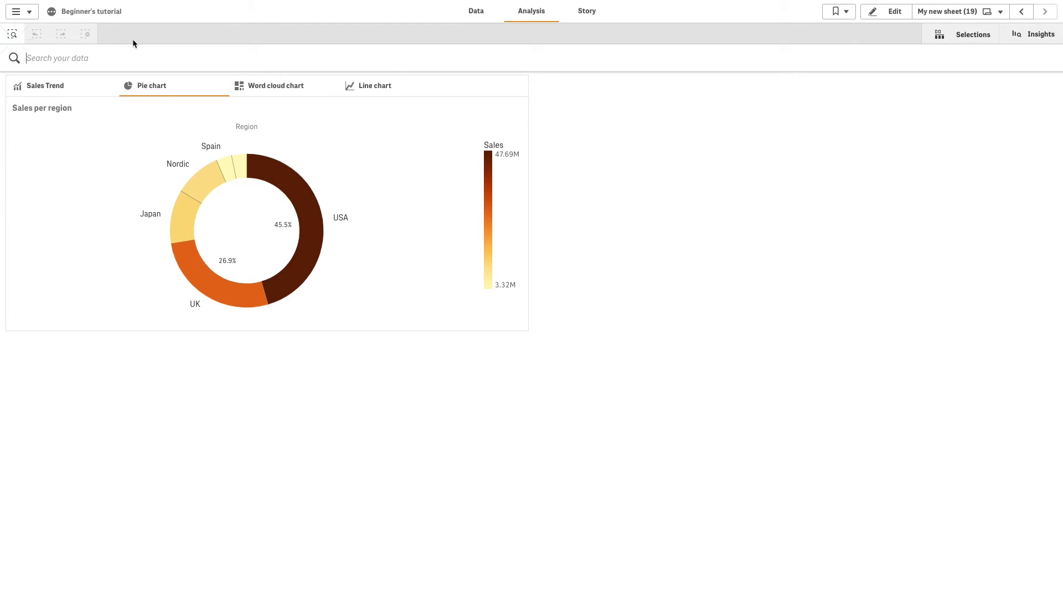
type("Japan")
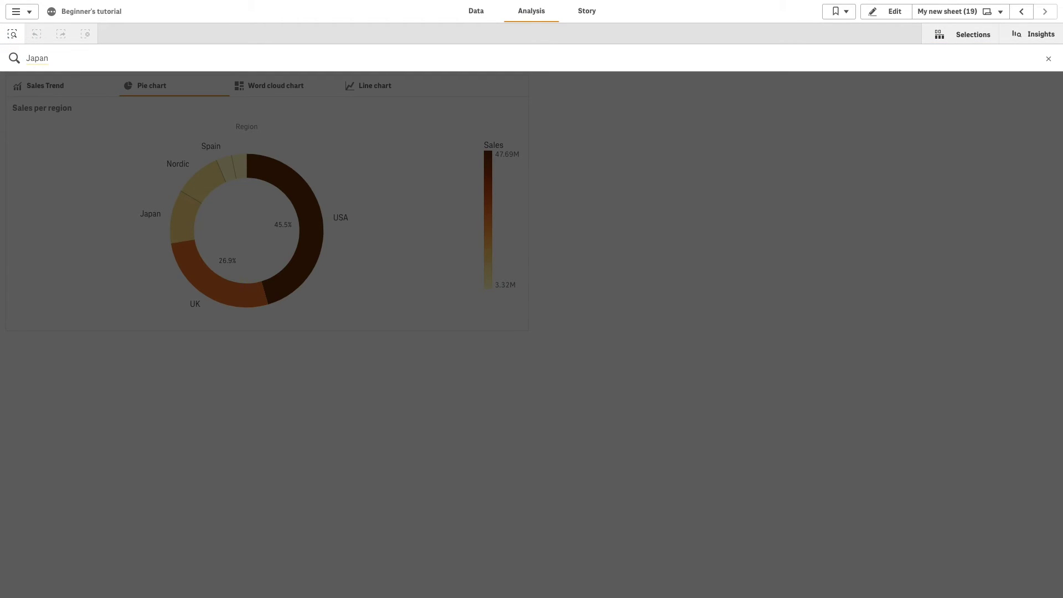
left_click(92, 83)
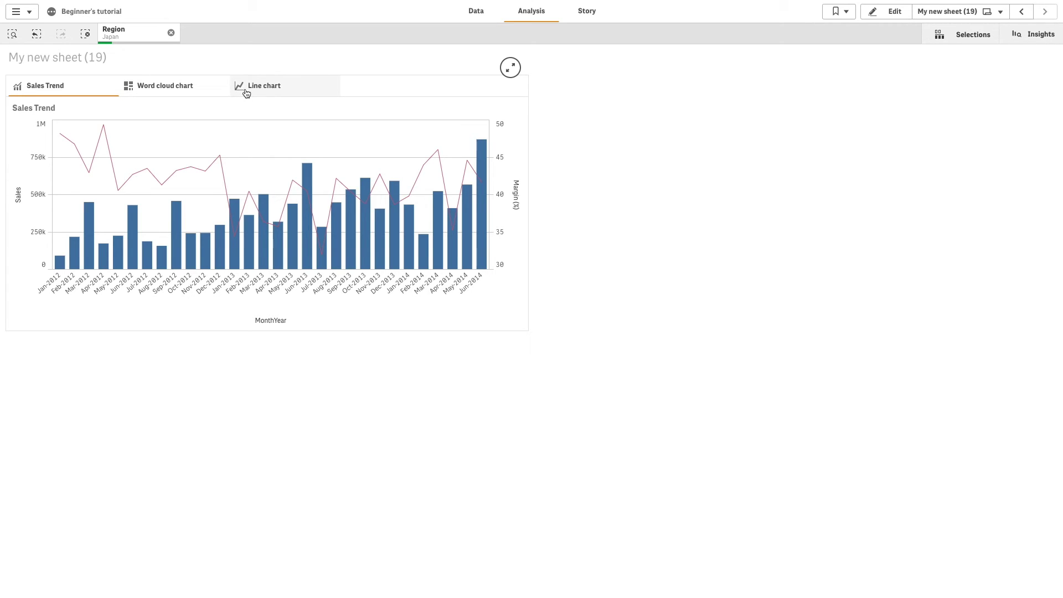
left_click(12, 34)
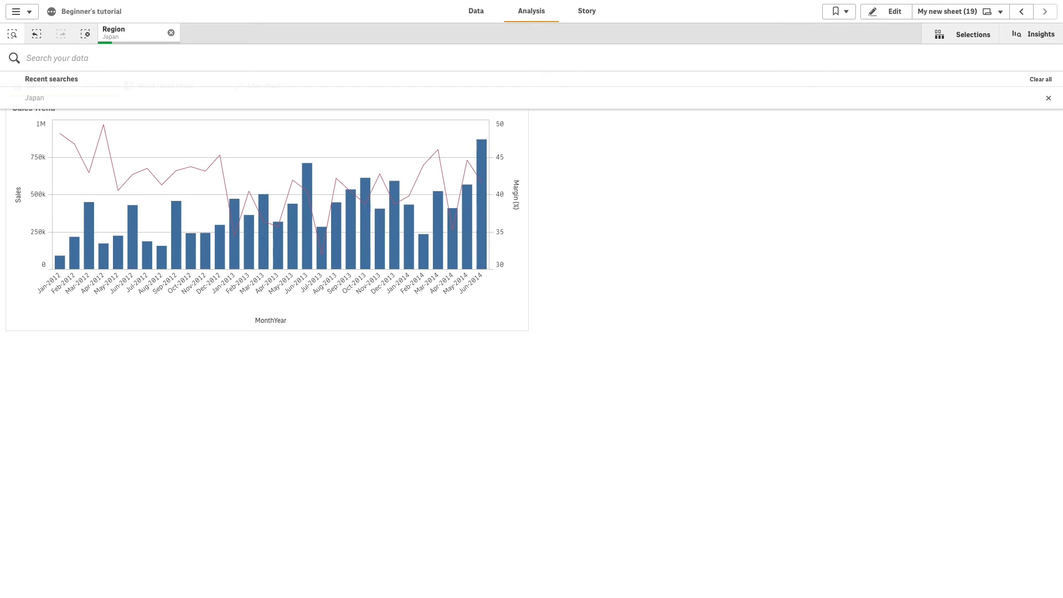
type("USa")
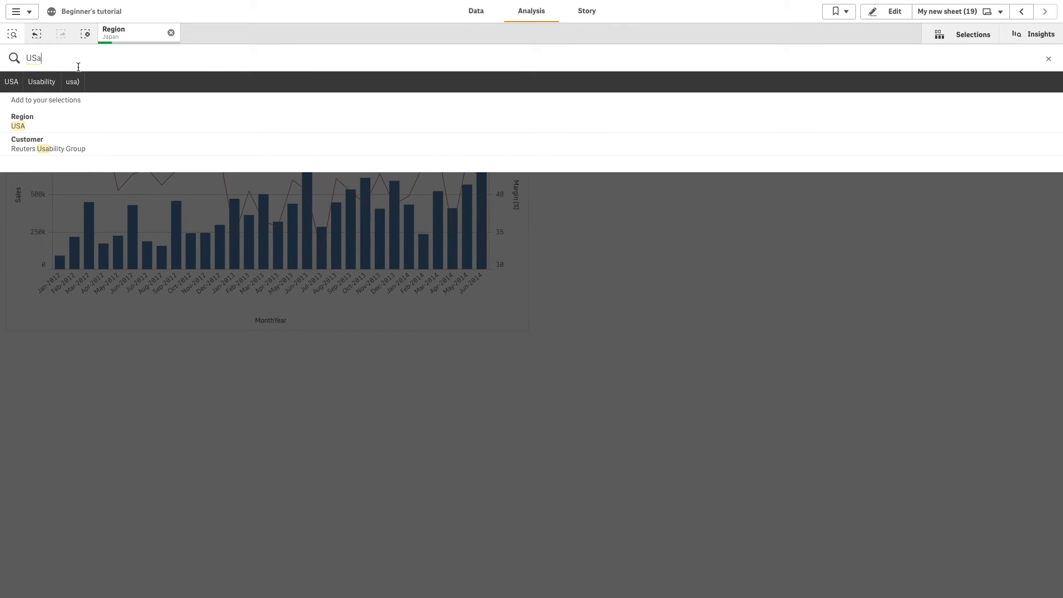
left_click(68, 119)
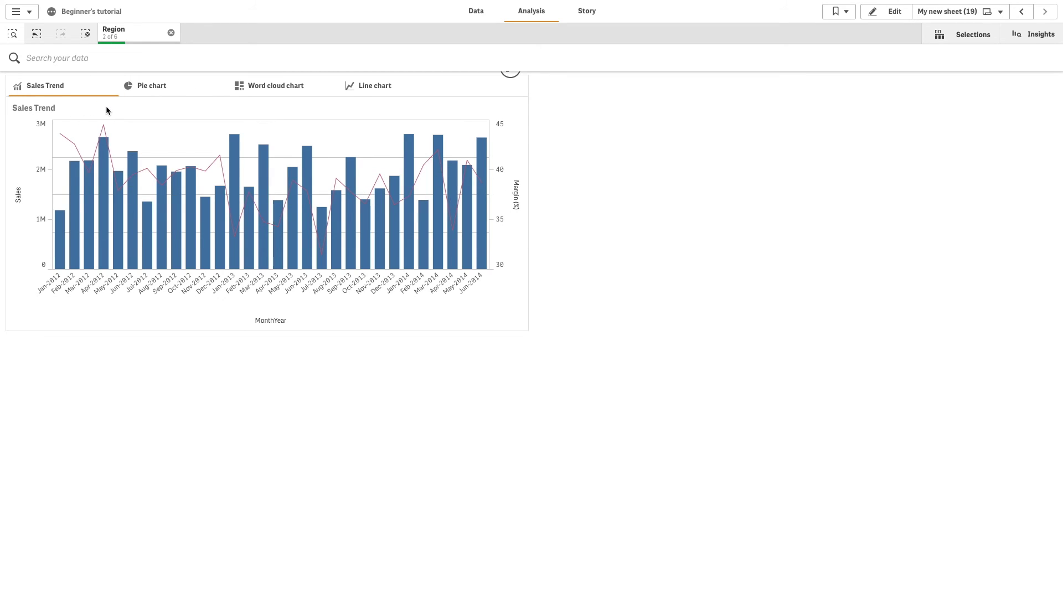
left_click(145, 93)
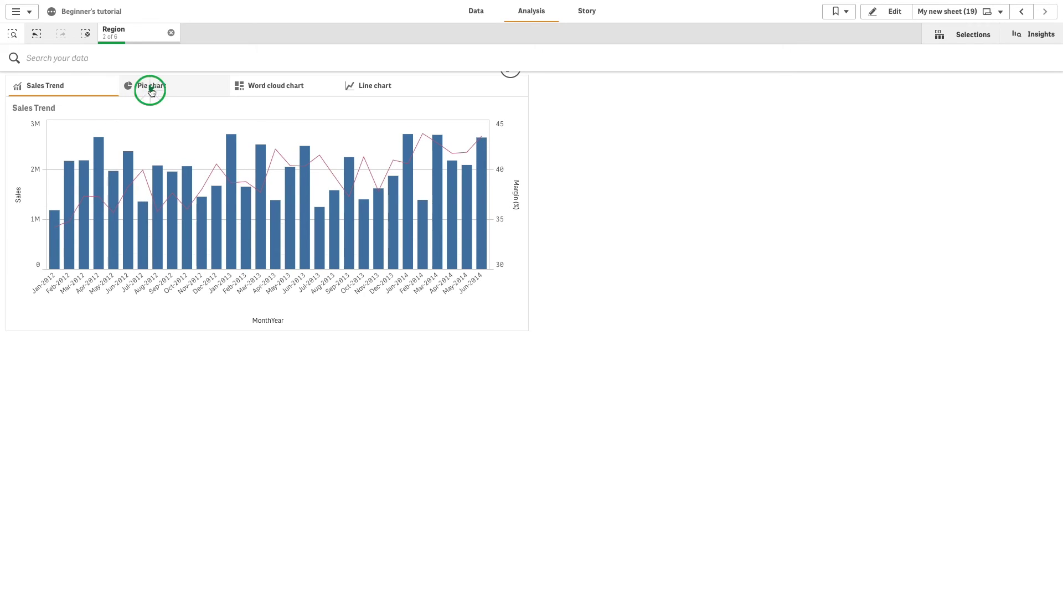